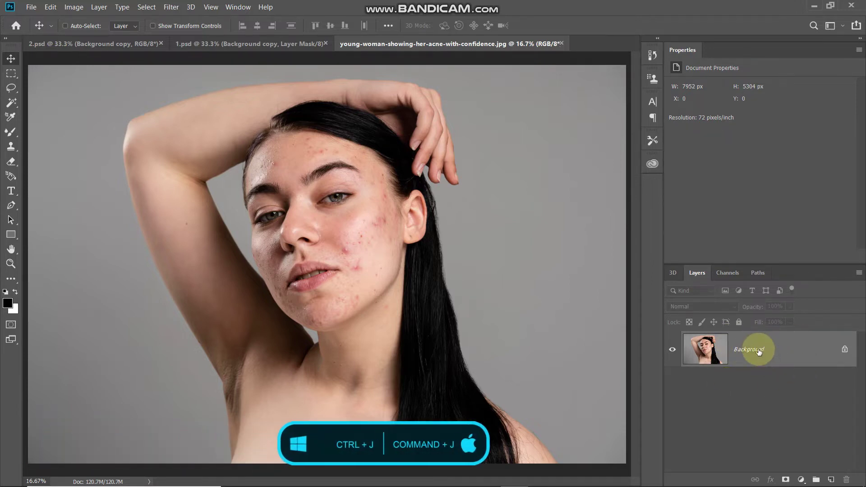
# Duplicate Background as Layer 1 and set up a Soft Round Mixer Brush (Wet 5%, Load 75%, Mix 90%).
pyautogui.press('ctrl')
pyautogui.hotkey('ctrl', 'j')
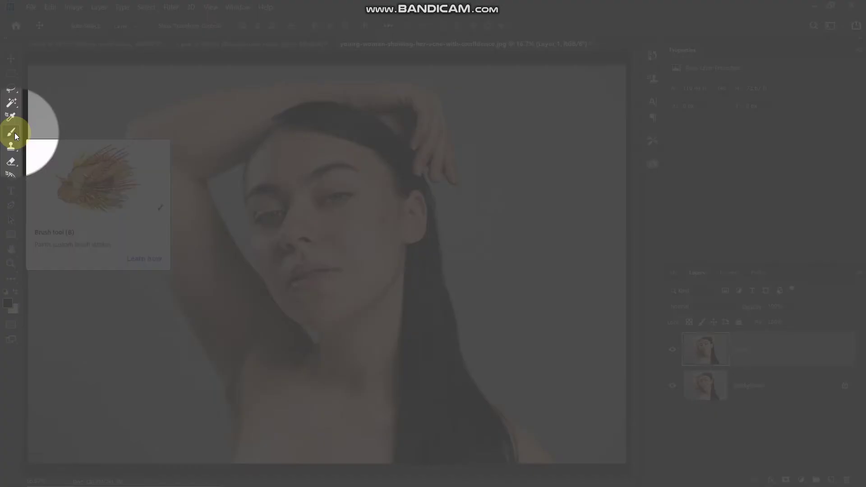
pyautogui.click(14, 133)
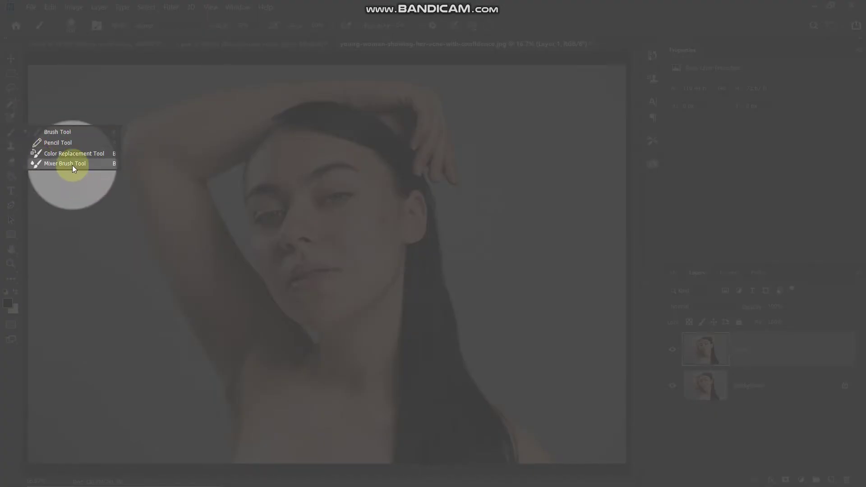
pyautogui.click(73, 165)
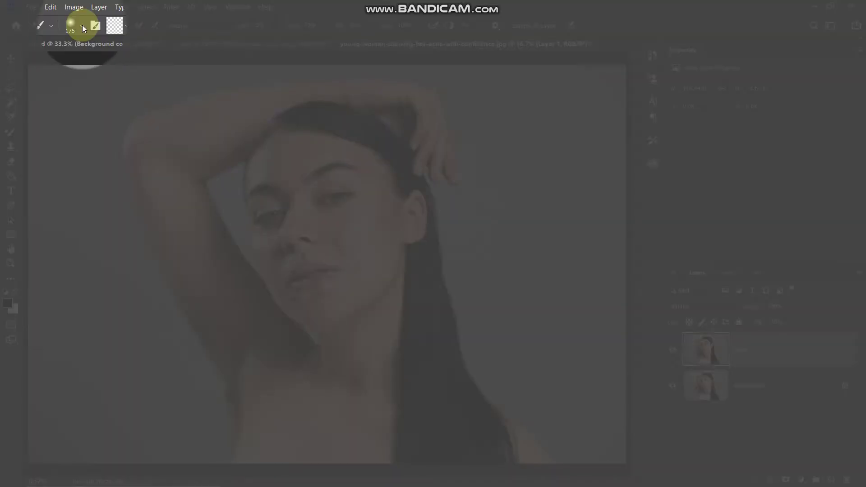
pyautogui.click(82, 27)
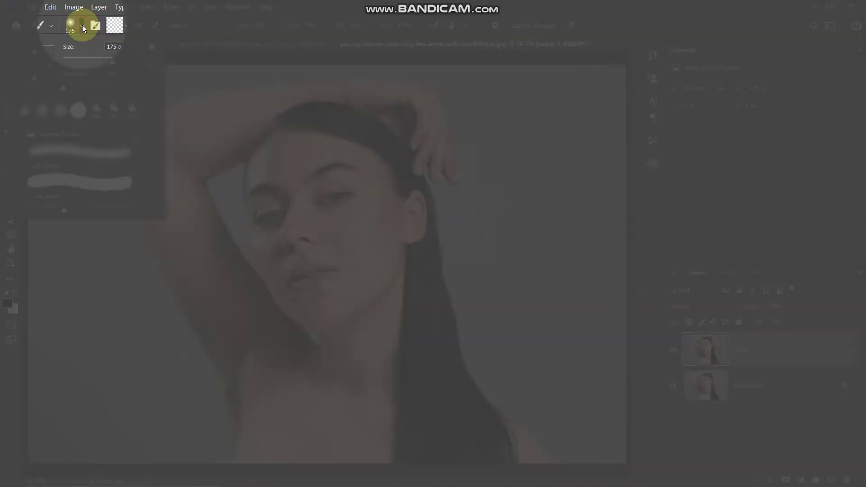
pyautogui.doubleClick(58, 156)
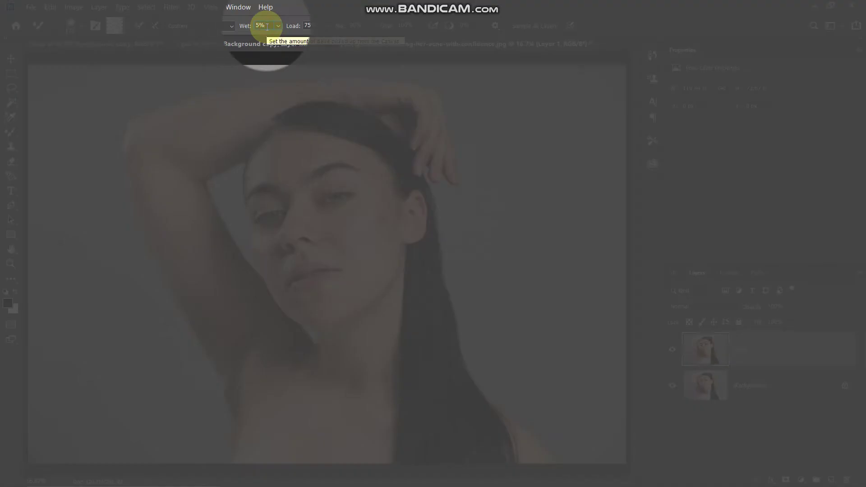
pyautogui.click(318, 25)
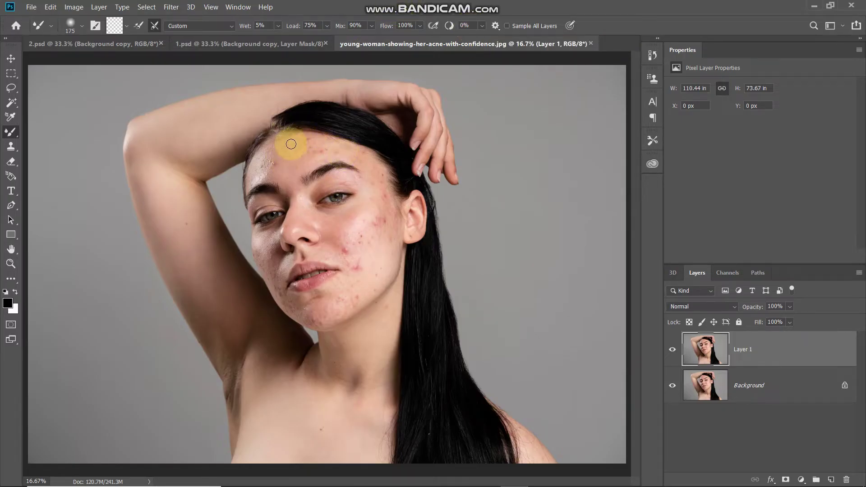
# Zoom to 33.33% and scrub a size-250 Mixer Brush across the forehead to smooth the acne.
pyautogui.press(']')
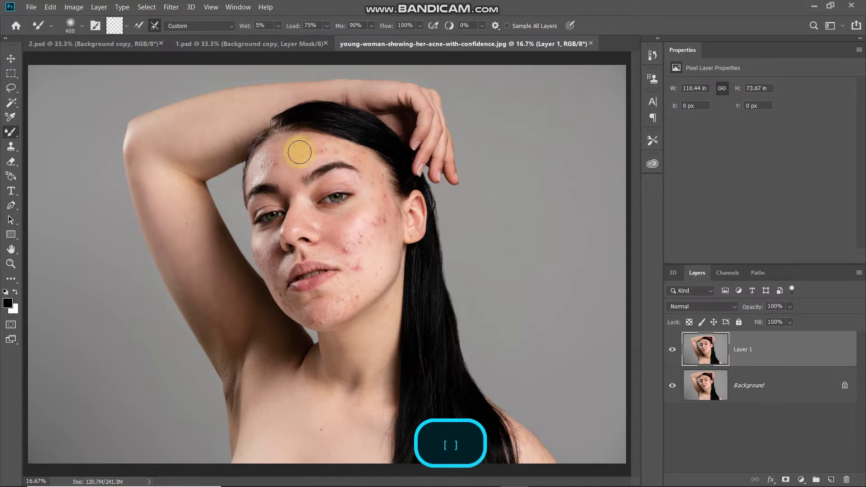
pyautogui.press('[')
pyautogui.press('[')
pyautogui.press('[')
pyautogui.press('[')
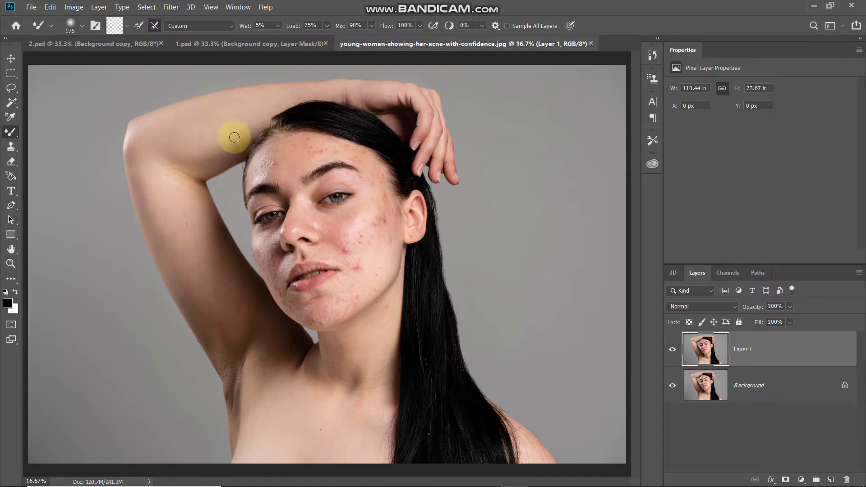
pyautogui.hotkey('ctrl', '+')
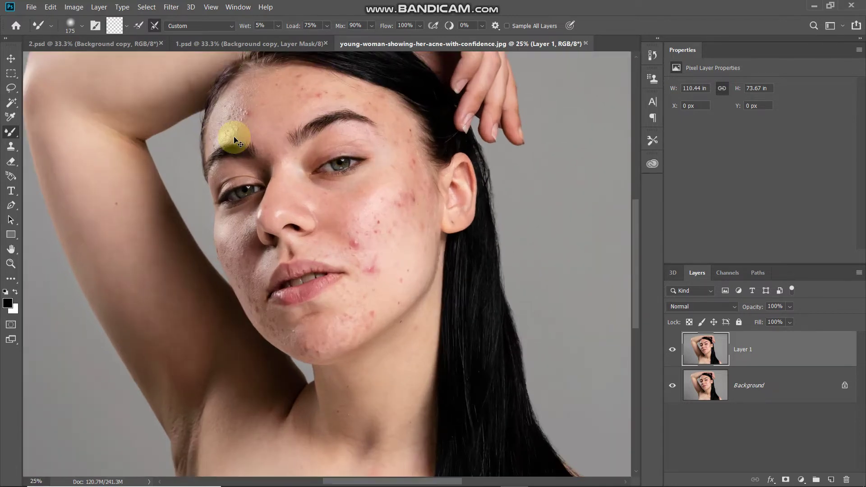
pyautogui.hotkey('ctrl', '+')
pyautogui.scroll(5, 231, 136)
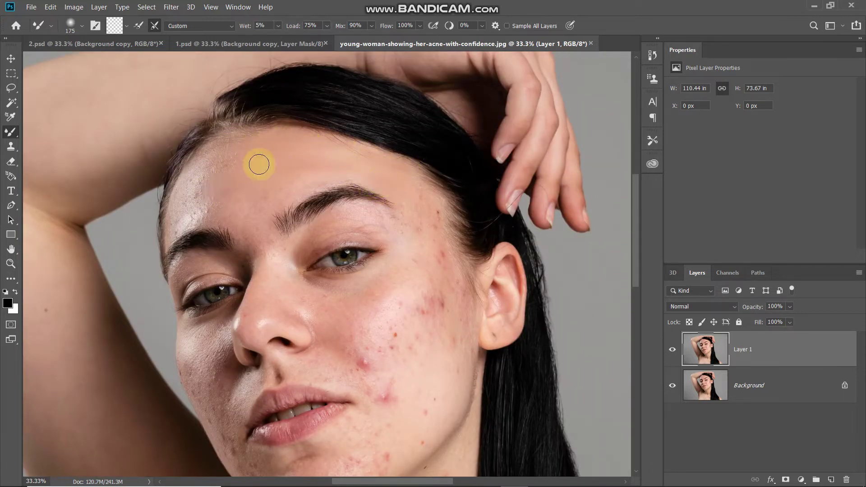
pyautogui.press(']')
pyautogui.press(']')
pyautogui.moveTo(273, 158)
pyautogui.mouseDown()
pyautogui.moveTo(206, 185)
pyautogui.moveTo(206, 192)
pyautogui.moveTo(322, 156)
pyautogui.moveTo(187, 207)
pyautogui.moveTo(181, 218)
pyautogui.moveTo(197, 203)
pyautogui.moveTo(262, 233)
pyautogui.mouseUp()
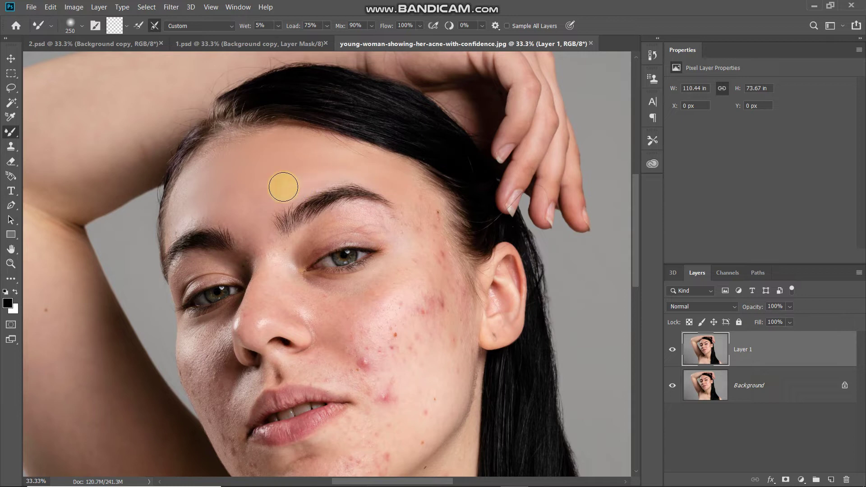
pyautogui.press('[')
pyautogui.press('[')
pyautogui.press('[')
pyautogui.press('[')
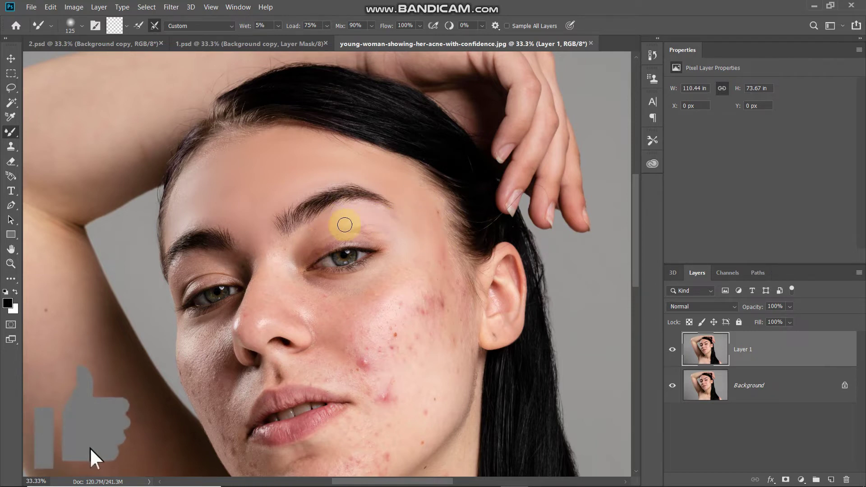
# Smooth the blemishes on the cheek under the eye, along the jawline and on the chin.
pyautogui.press(']')
pyautogui.press(']')
pyautogui.press(']')
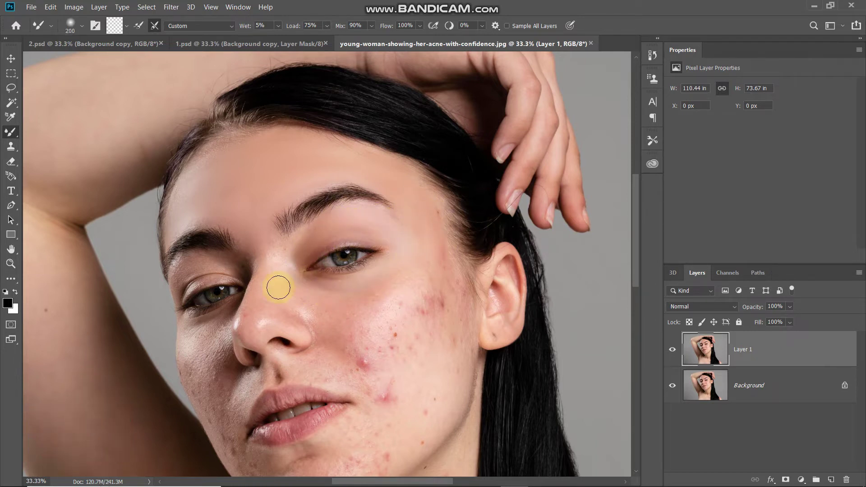
pyautogui.moveTo(371, 296)
pyautogui.mouseDown()
pyautogui.moveTo(286, 284)
pyautogui.moveTo(412, 261)
pyautogui.moveTo(368, 296)
pyautogui.moveTo(427, 268)
pyautogui.moveTo(435, 305)
pyautogui.moveTo(419, 320)
pyautogui.moveTo(459, 303)
pyautogui.moveTo(440, 335)
pyautogui.mouseUp()
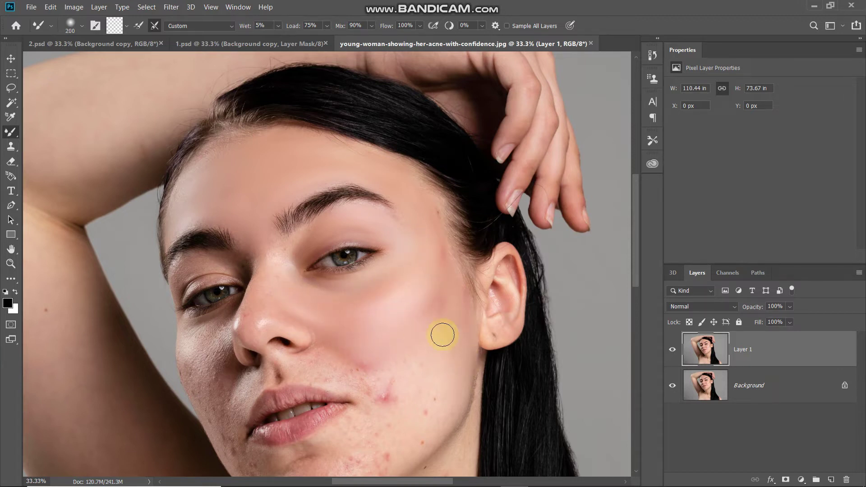
pyautogui.press('[')
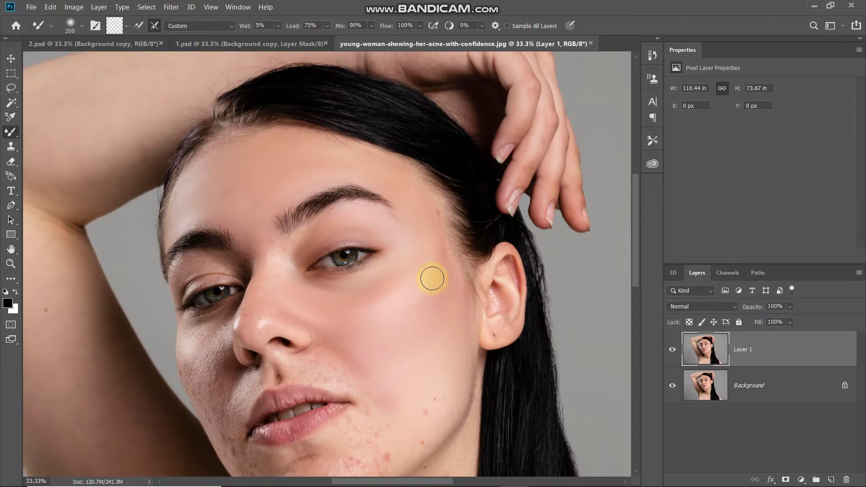
pyautogui.moveTo(465, 389)
pyautogui.mouseDown()
pyautogui.moveTo(382, 402)
pyautogui.moveTo(404, 430)
pyautogui.moveTo(396, 451)
pyautogui.moveTo(465, 366)
pyautogui.moveTo(413, 370)
pyautogui.moveTo(380, 347)
pyautogui.mouseUp()
pyautogui.hotkey('ctrl', '-')
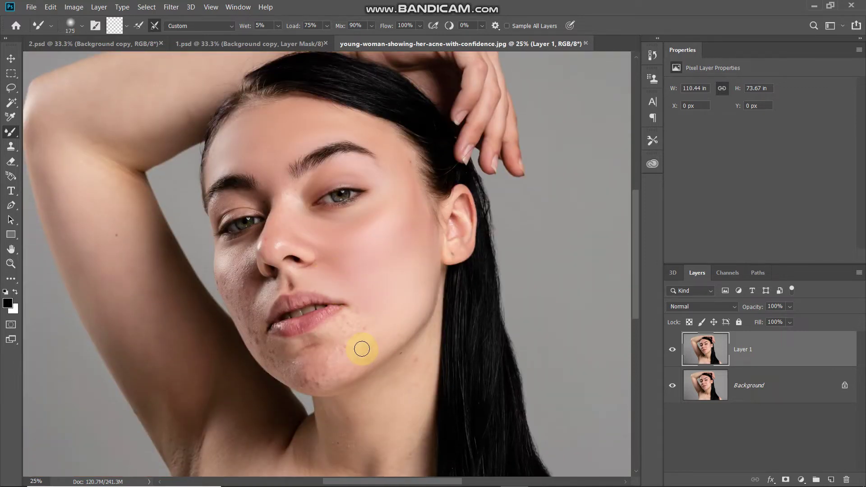
pyautogui.moveTo(382, 341); pyautogui.dragTo(416, 293)
pyautogui.press(']')
pyautogui.moveTo(340, 346)
pyautogui.mouseDown()
pyautogui.moveTo(368, 320)
pyautogui.moveTo(347, 375)
pyautogui.moveTo(343, 320)
pyautogui.moveTo(308, 387)
pyautogui.moveTo(309, 339)
pyautogui.moveTo(287, 356)
pyautogui.moveTo(287, 371)
pyautogui.moveTo(262, 344)
pyautogui.moveTo(350, 327)
pyautogui.moveTo(276, 281)
pyautogui.moveTo(226, 324)
pyautogui.moveTo(237, 355)
pyautogui.moveTo(255, 307)
pyautogui.moveTo(276, 284)
pyautogui.moveTo(240, 332)
pyautogui.moveTo(232, 365)
pyautogui.moveTo(235, 319)
pyautogui.moveTo(252, 286)
pyautogui.moveTo(254, 202)
pyautogui.moveTo(263, 213)
pyautogui.moveTo(280, 180)
pyautogui.moveTo(238, 252)
pyautogui.moveTo(264, 264)
pyautogui.moveTo(242, 256)
pyautogui.moveTo(215, 282)
pyautogui.moveTo(202, 242)
pyautogui.moveTo(222, 233)
pyautogui.moveTo(192, 252)
pyautogui.moveTo(199, 271)
pyautogui.moveTo(192, 300)
pyautogui.moveTo(213, 304)
pyautogui.moveTo(207, 347)
pyautogui.moveTo(231, 290)
pyautogui.moveTo(216, 282)
pyautogui.moveTo(227, 292)
pyautogui.moveTo(219, 346)
pyautogui.moveTo(214, 297)
pyautogui.moveTo(186, 300)
pyautogui.moveTo(182, 271)
pyautogui.moveTo(209, 311)
pyautogui.moveTo(219, 247)
pyautogui.moveTo(276, 406)
pyautogui.moveTo(188, 283)
pyautogui.moveTo(222, 216)
pyautogui.moveTo(308, 276)
pyautogui.moveTo(266, 281)
pyautogui.moveTo(269, 219)
pyautogui.mouseUp()
# Set the brush to size 175 and smooth the skin on the right cheek.
pyautogui.hotkey('ctrl', '+')
pyautogui.press('[')
pyautogui.press(']')
pyautogui.press(']')
pyautogui.press('[')
pyautogui.press('[')
pyautogui.hotkey('ctrl', '-')
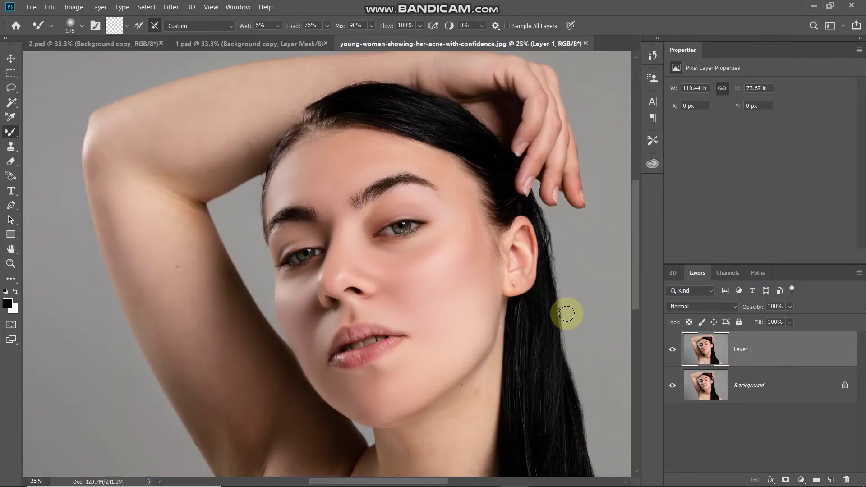
pyautogui.moveTo(450, 262); pyautogui.dragTo(444, 287)
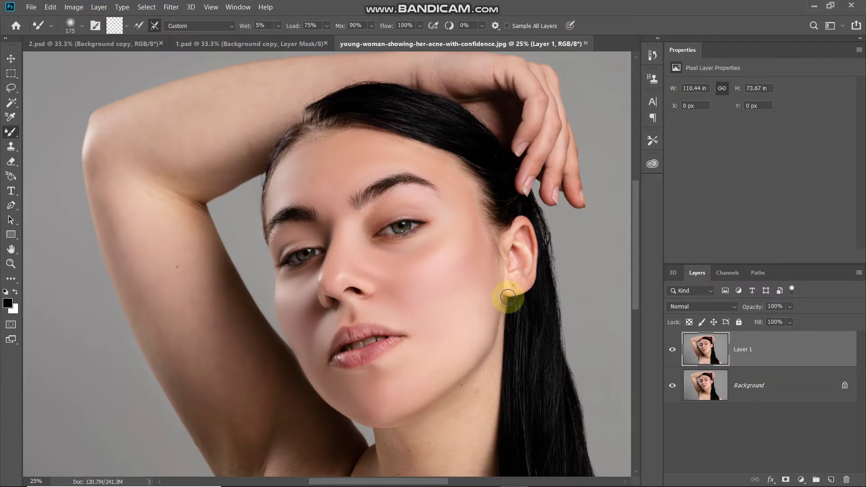
pyautogui.click(675, 351)
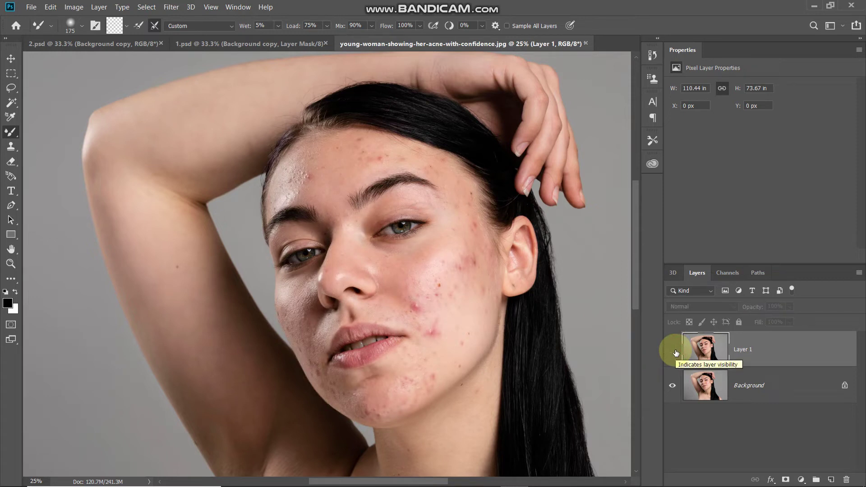
pyautogui.click(672, 350)
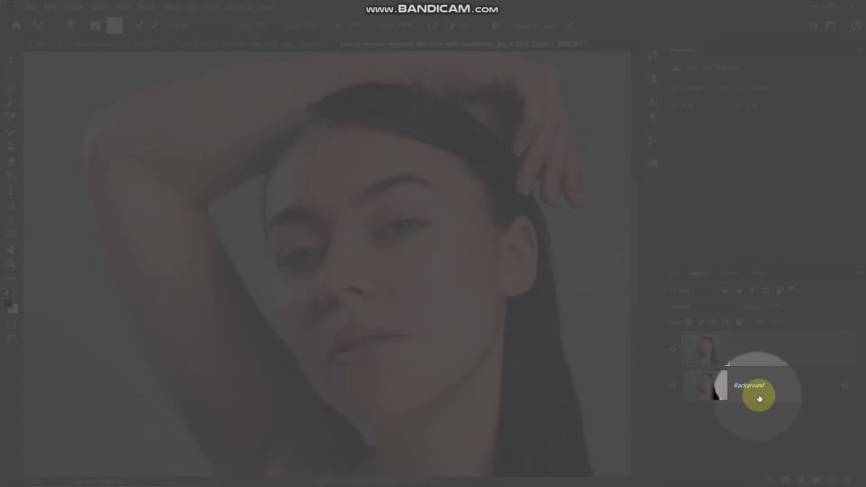
# Duplicate Background, move the copy above Layer 1 and desaturate it.
pyautogui.click(745, 383)
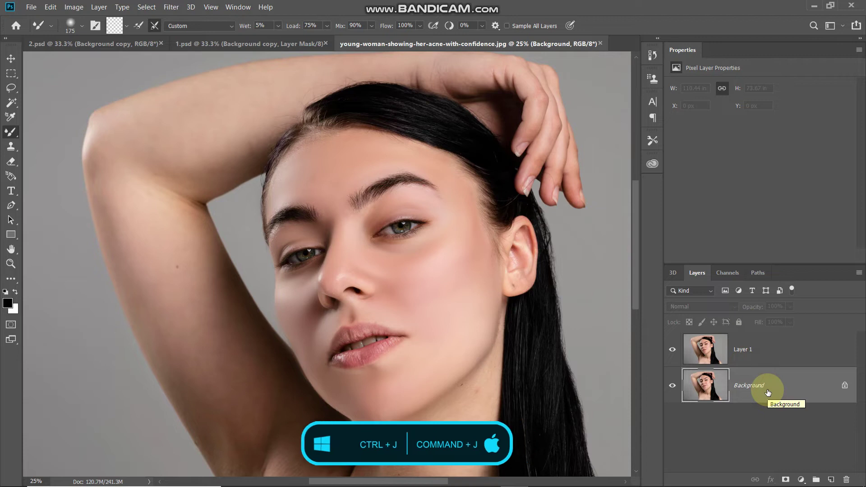
pyautogui.hotkey('ctrl', 'j')
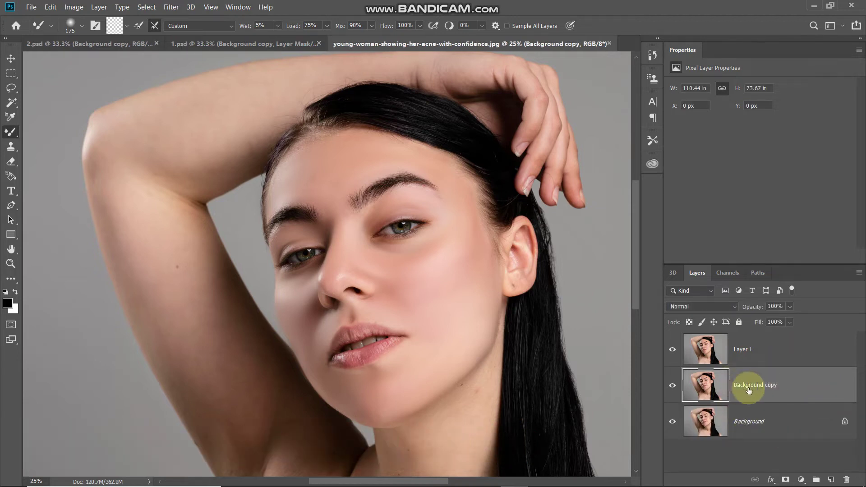
pyautogui.moveTo(750, 397); pyautogui.dragTo(752, 343)
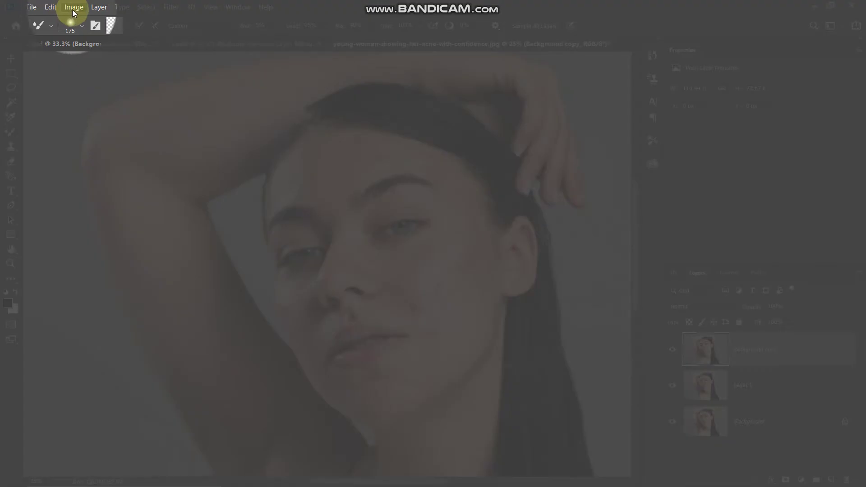
pyautogui.click(72, 10)
pyautogui.moveTo(87, 33)
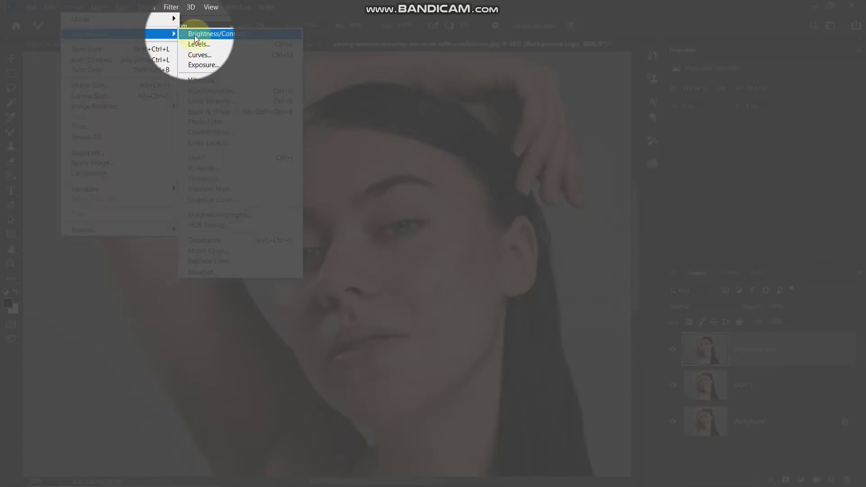
pyautogui.click(211, 239)
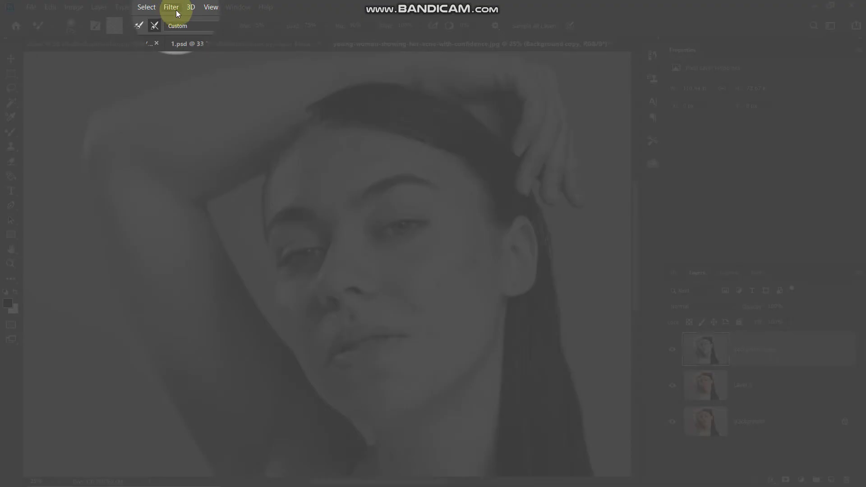
# Choose the High Pass filter for the Background copy, previewing a 3.0-pixel radius.
pyautogui.click(176, 11)
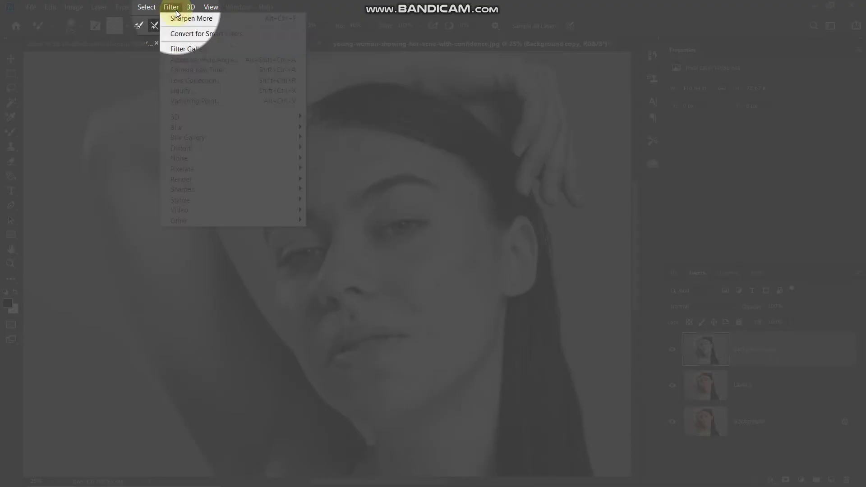
pyautogui.moveTo(234, 223)
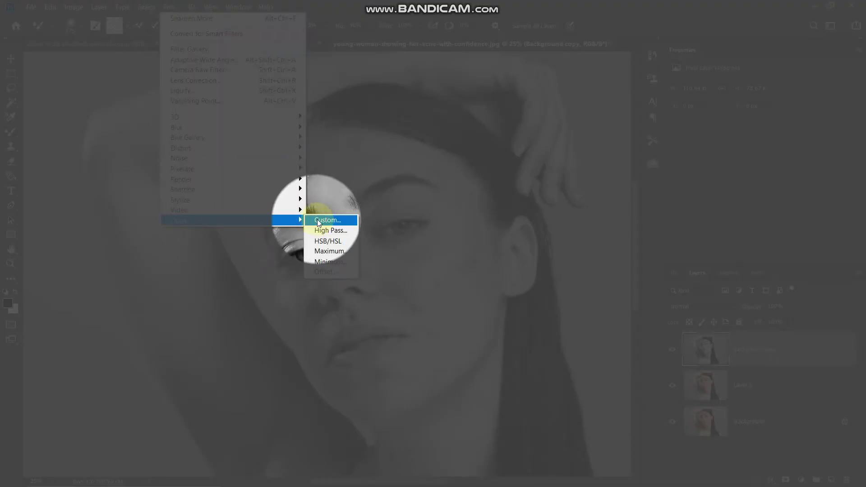
pyautogui.click(328, 230)
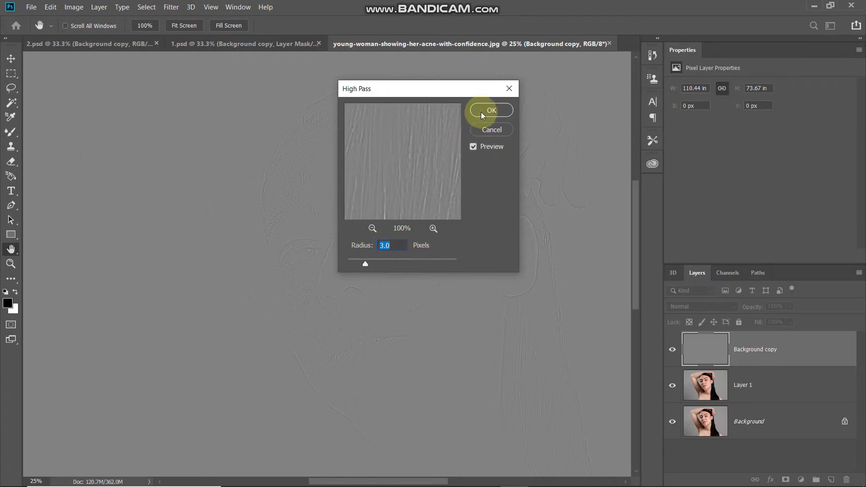
# Apply High Pass at 3.0 pixels and set the Background copy blend mode to Linear Light.
pyautogui.click(482, 113)
pyautogui.press('b')
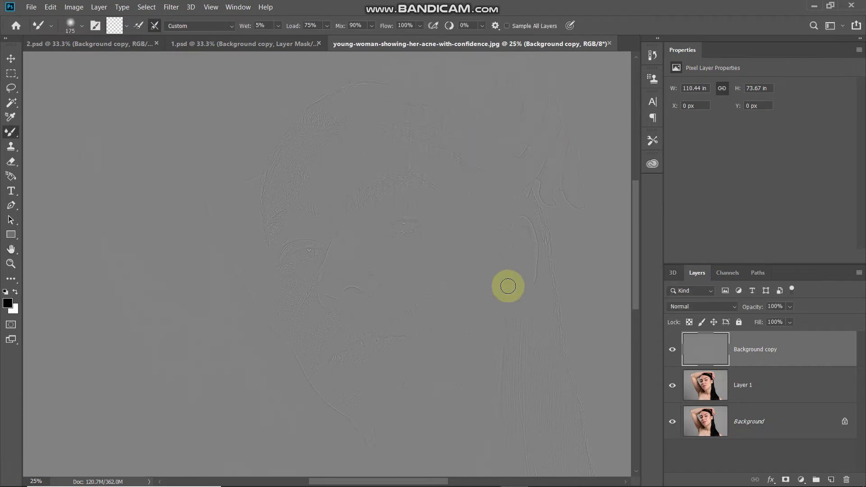
pyautogui.click(697, 307)
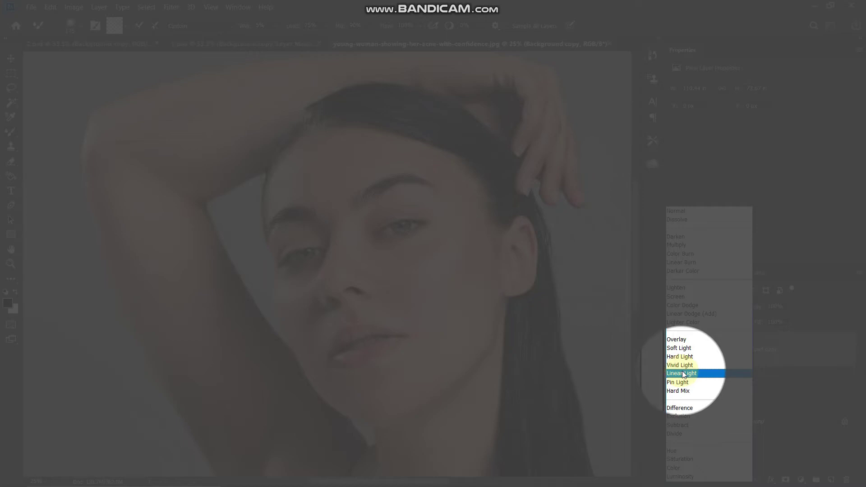
pyautogui.click(683, 373)
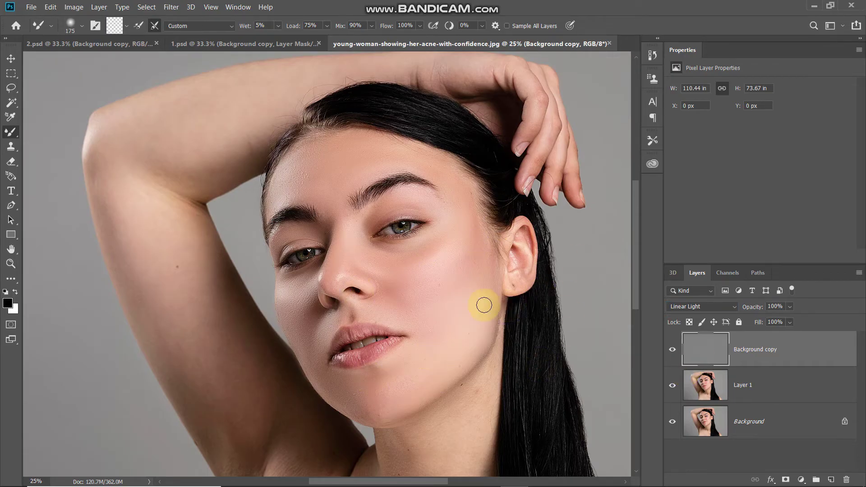
# Zoom in on the face and toggle the texture layer off and on to compare.
pyautogui.hotkey('ctrl', '+')
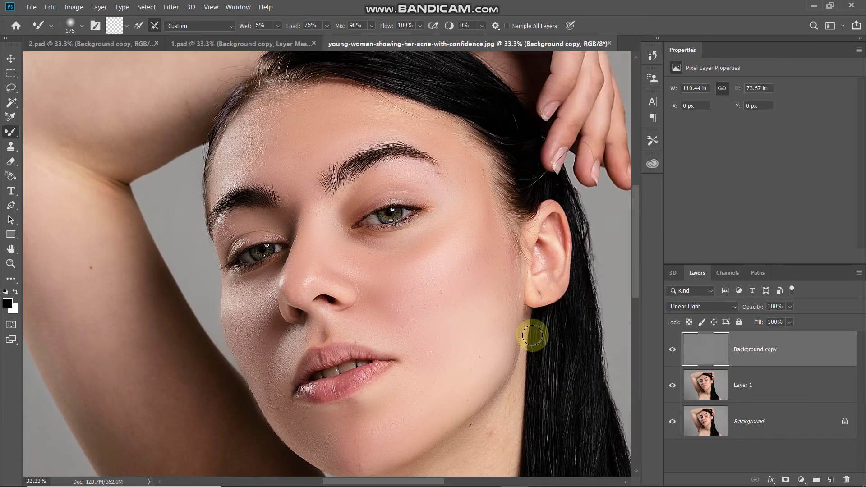
pyautogui.hotkey('ctrl', '+')
pyautogui.click(673, 353)
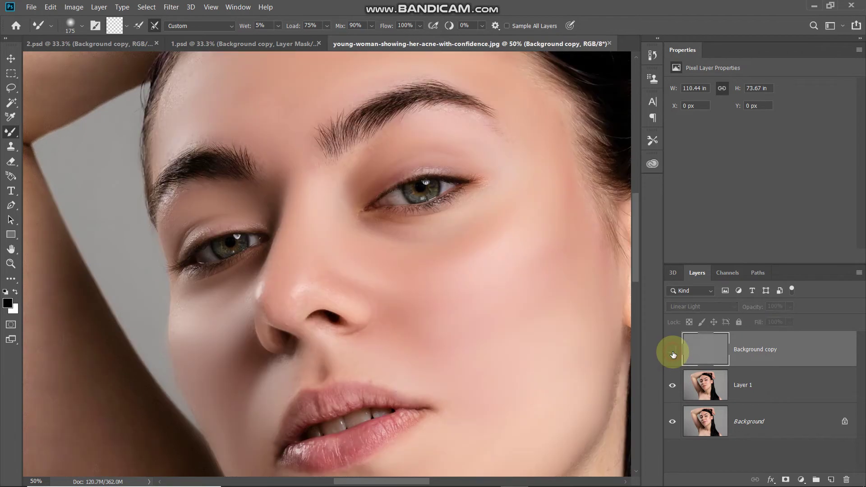
pyautogui.click(672, 353)
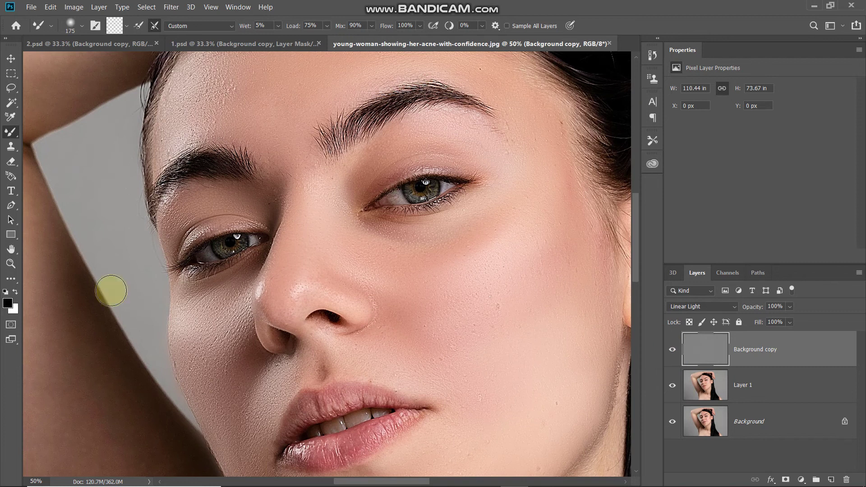
pyautogui.hotkey('ctrl', '-')
pyautogui.hotkey('ctrl', '-')
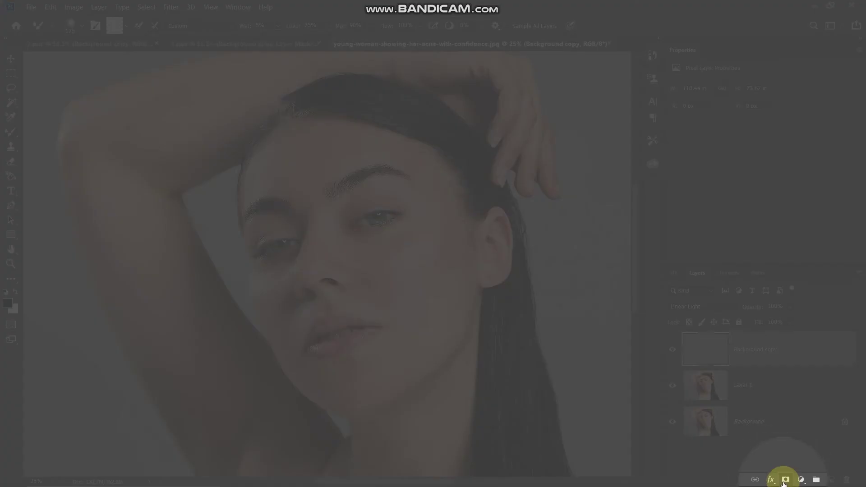
# Add a layer mask to Background copy and invert it to black to hide the texture.
pyautogui.click(785, 479)
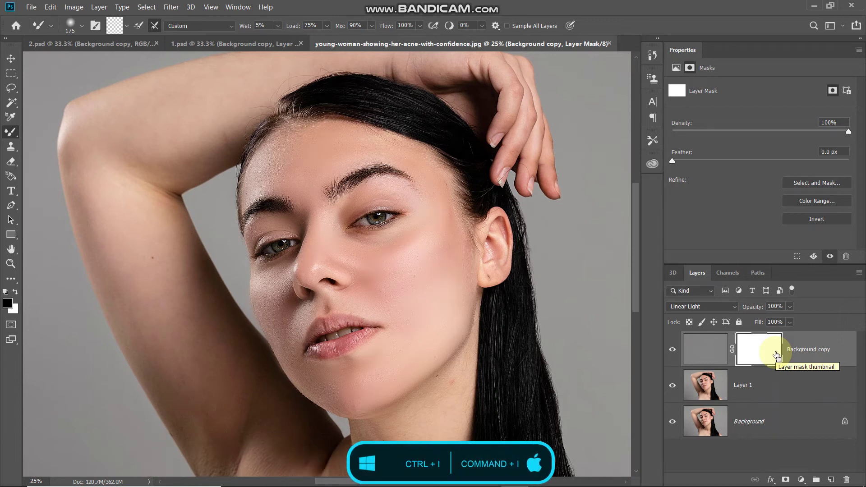
pyautogui.hotkey('ctrl', 'i')
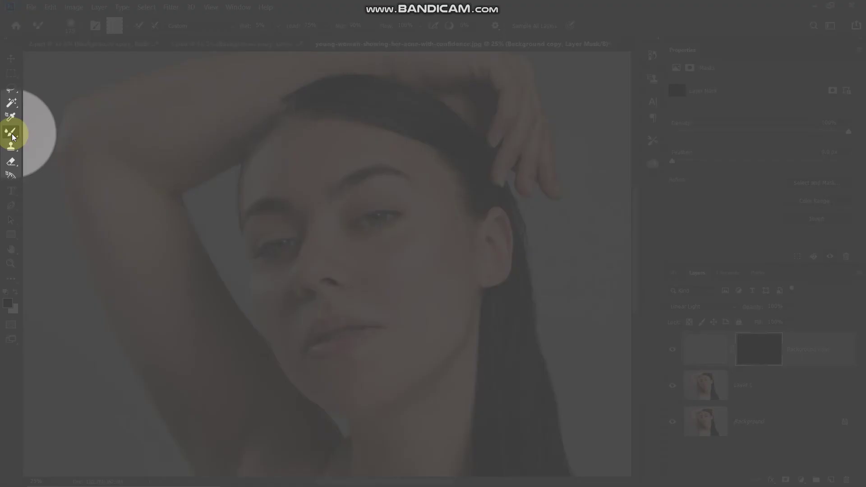
pyautogui.rightClick(12, 133)
# Switch to a Soft Round Brush at 100% opacity painting in white (ffffff).
pyautogui.click(63, 130)
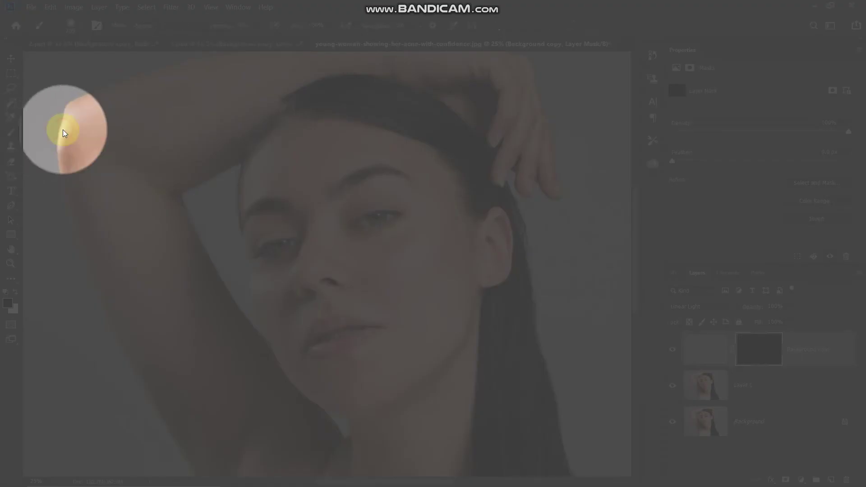
pyautogui.click(84, 25)
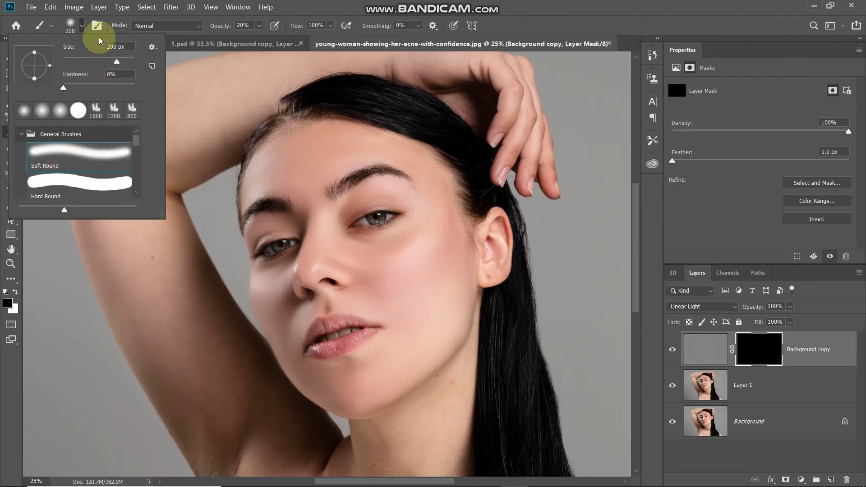
pyautogui.click(77, 27)
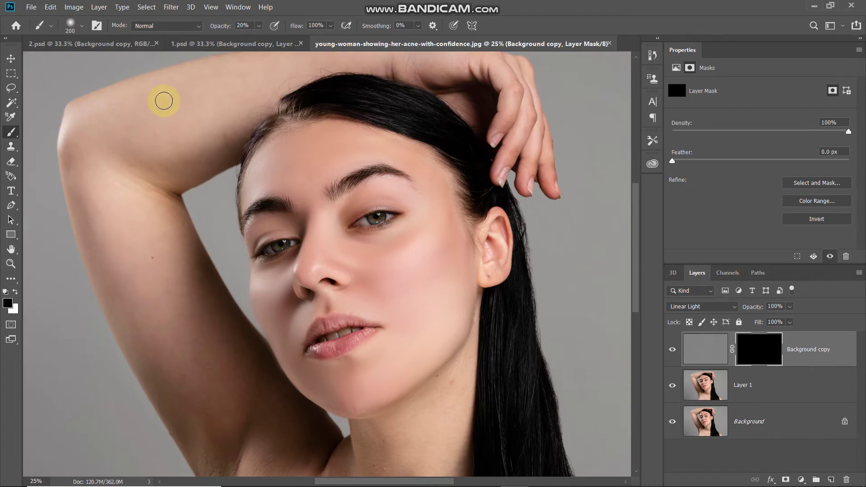
pyautogui.click(252, 26)
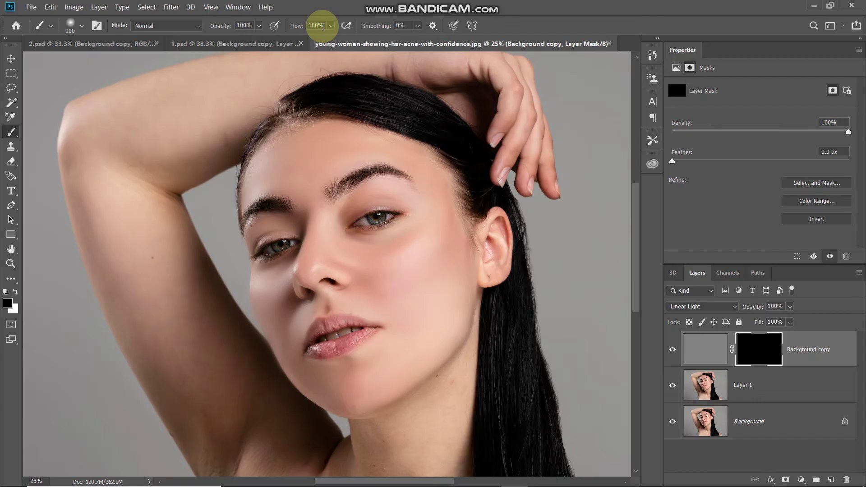
pyautogui.click(7, 306)
pyautogui.write('ffffff')
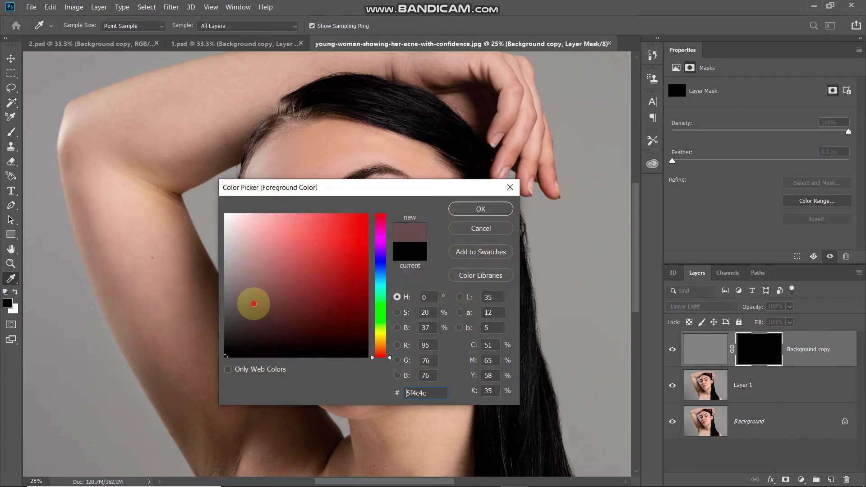
pyautogui.click(494, 211)
pyautogui.press('b')
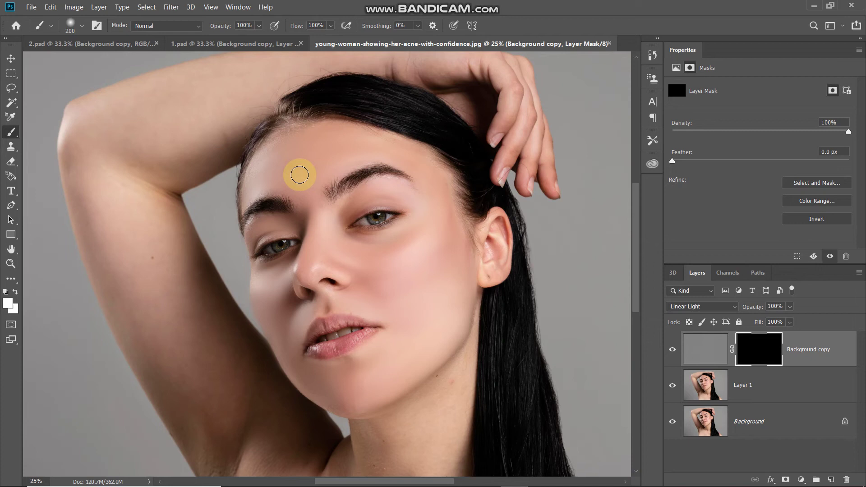
# Paint white into the mask over the forehead, brow and cheek near the right eye.
pyautogui.moveTo(300, 174)
pyautogui.mouseDown()
pyautogui.moveTo(318, 141)
pyautogui.moveTo(252, 170)
pyautogui.moveTo(289, 140)
pyautogui.mouseUp()
pyautogui.moveTo(428, 164)
pyautogui.mouseDown()
pyautogui.moveTo(404, 157)
pyautogui.moveTo(258, 177)
pyautogui.moveTo(323, 134)
pyautogui.moveTo(416, 170)
pyautogui.moveTo(336, 168)
pyautogui.moveTo(287, 189)
pyautogui.moveTo(298, 147)
pyautogui.mouseUp()
pyautogui.hotkey('ctrl', '+')
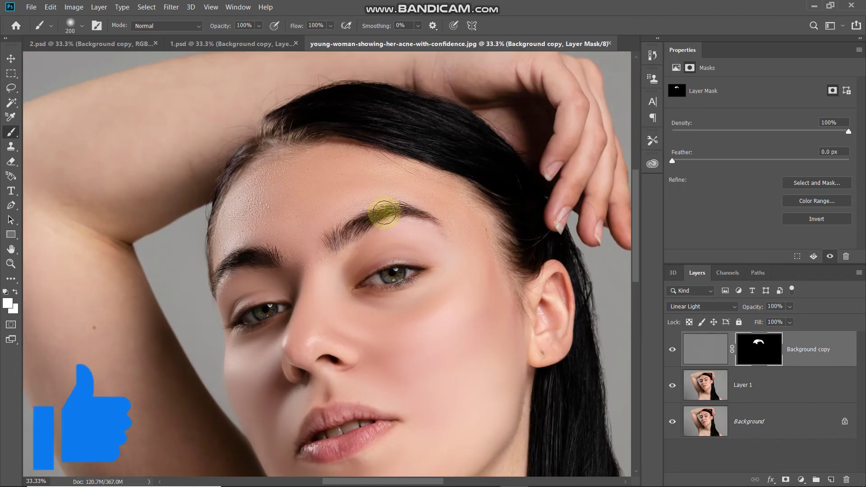
pyautogui.press('x')
pyautogui.press('x')
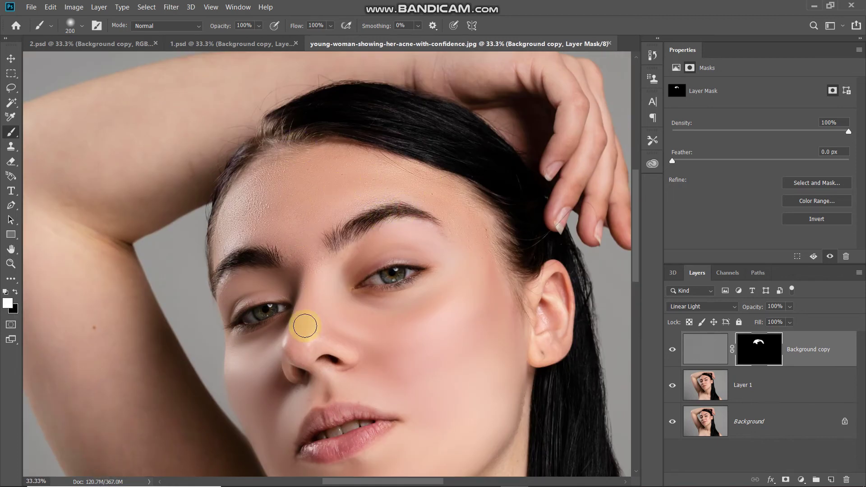
pyautogui.press(']')
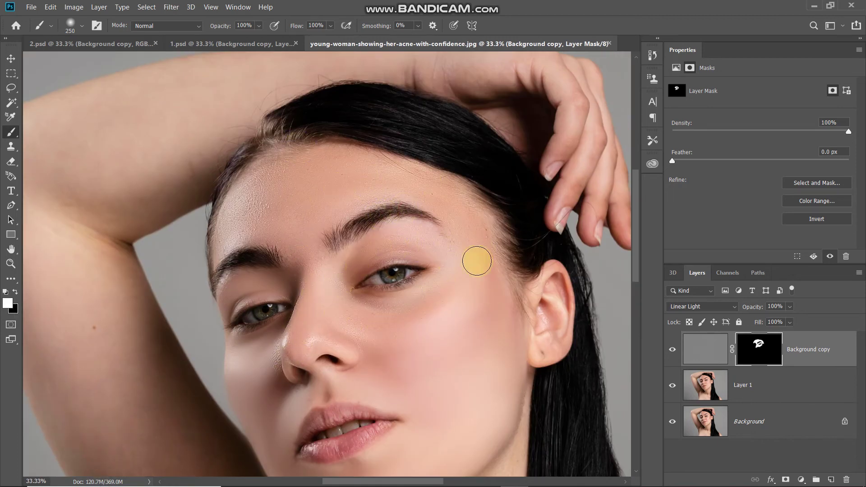
pyautogui.click(395, 285)
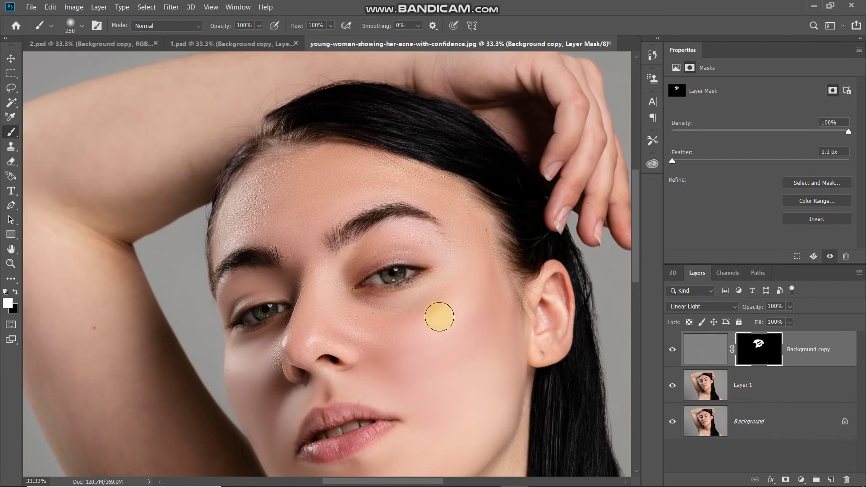
# Resize the brush to 200 px and paint texture back over the remaining facial skin.
pyautogui.press(']')
pyautogui.press(']')
pyautogui.press(']')
pyautogui.press(']')
pyautogui.press(']')
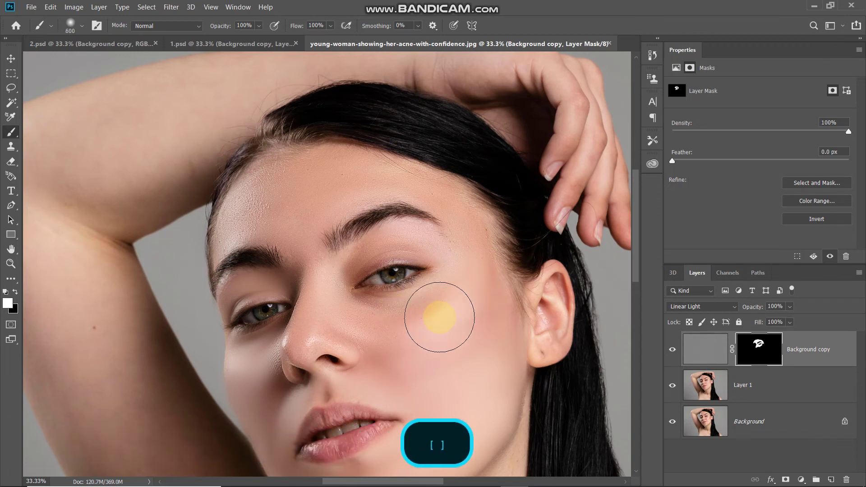
pyautogui.press(']')
pyautogui.press(']')
pyautogui.press(']')
pyautogui.press('[')
pyautogui.press('[')
pyautogui.press('[')
pyautogui.press('[')
pyautogui.press('[')
pyautogui.press('[')
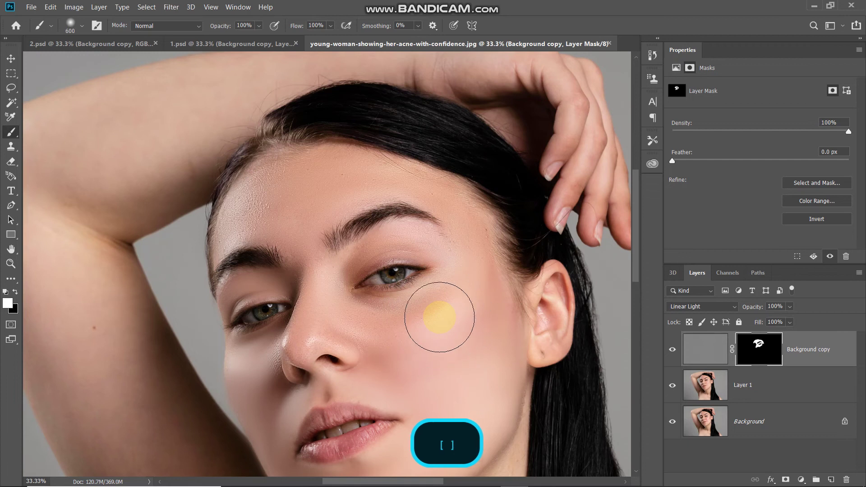
pyautogui.press('[')
pyautogui.press('[')
pyautogui.press('[')
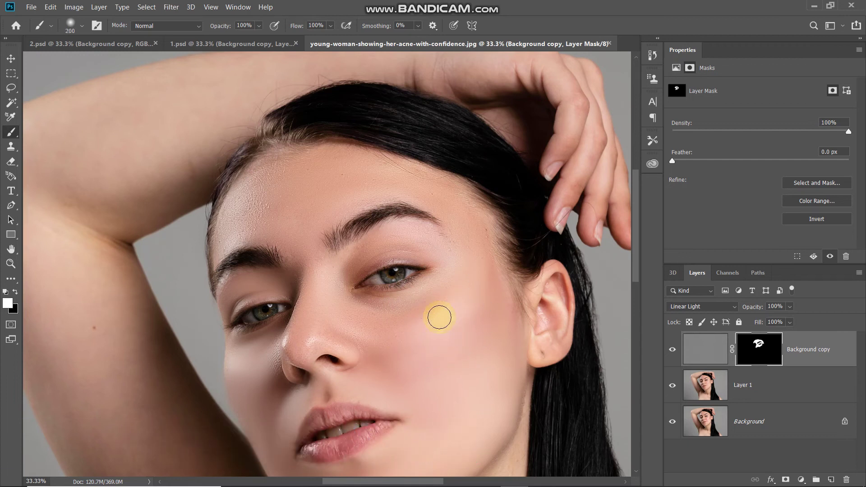
pyautogui.moveTo(439, 317)
pyautogui.mouseDown()
pyautogui.moveTo(357, 381)
pyautogui.moveTo(420, 388)
pyautogui.moveTo(381, 239)
pyautogui.moveTo(517, 183)
pyautogui.mouseUp()
pyautogui.moveTo(317, 275)
pyautogui.mouseDown()
pyautogui.moveTo(394, 124)
pyautogui.moveTo(280, 275)
pyautogui.moveTo(467, 349)
pyautogui.mouseUp()
pyautogui.press('[')
pyautogui.press('[')
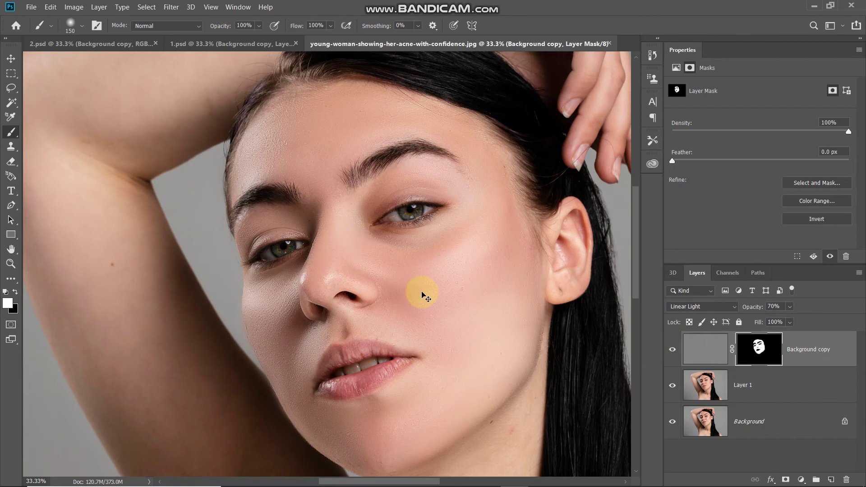
pyautogui.scroll(1, 422, 295)
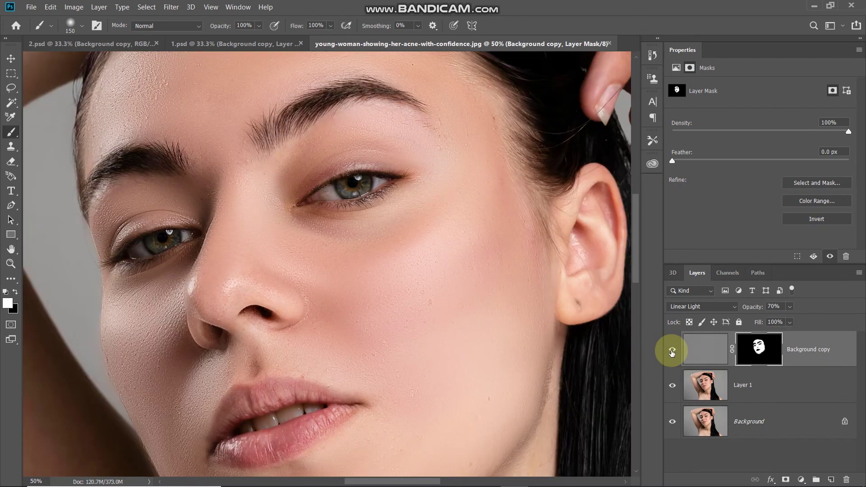
pyautogui.click(672, 351)
pyautogui.click(671, 351)
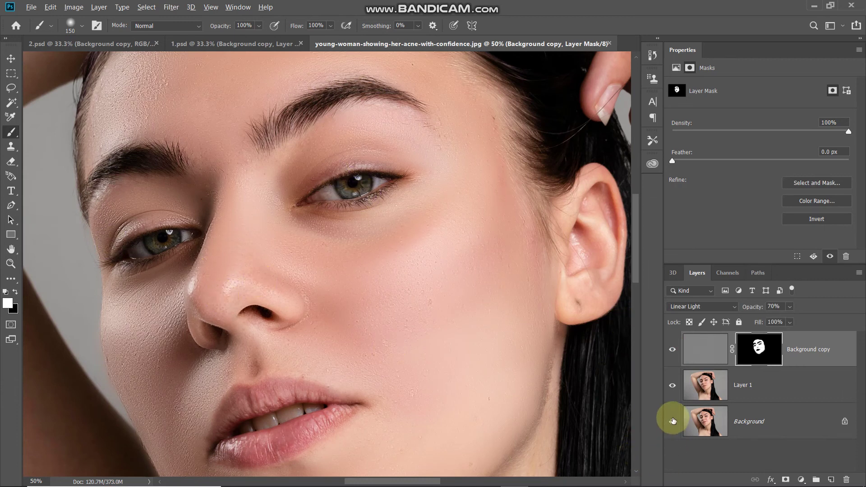
pyautogui.keyDown('alt'); pyautogui.click(672, 421); pyautogui.keyUp('alt')
pyautogui.keyDown('alt'); pyautogui.click(672, 420); pyautogui.keyUp('alt')
pyautogui.hotkey('ctrl', '-')
pyautogui.hotkey('ctrl', '0')
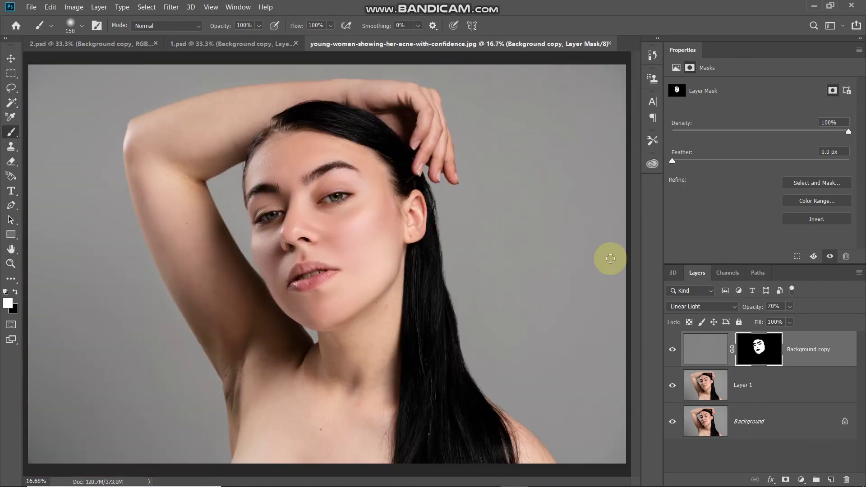